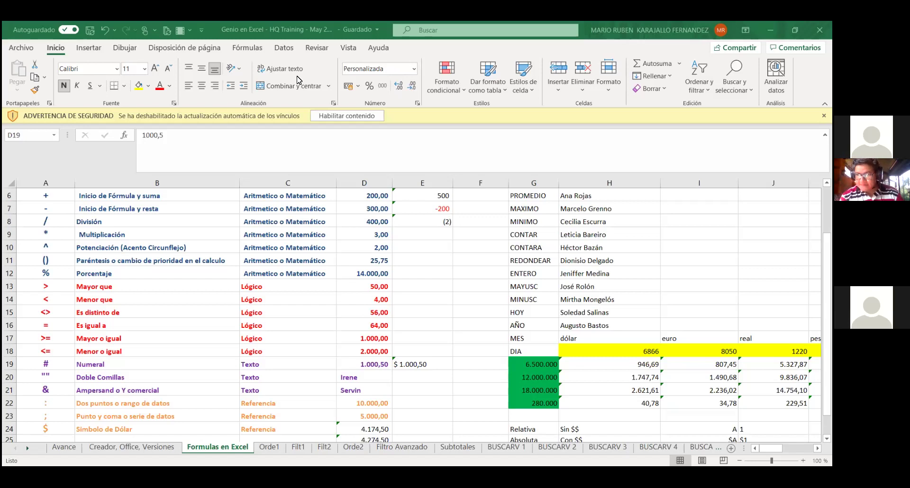
# Select cell D19 to check the Numeral example's underlying value of 1000,5.
pyautogui.click(378, 362)
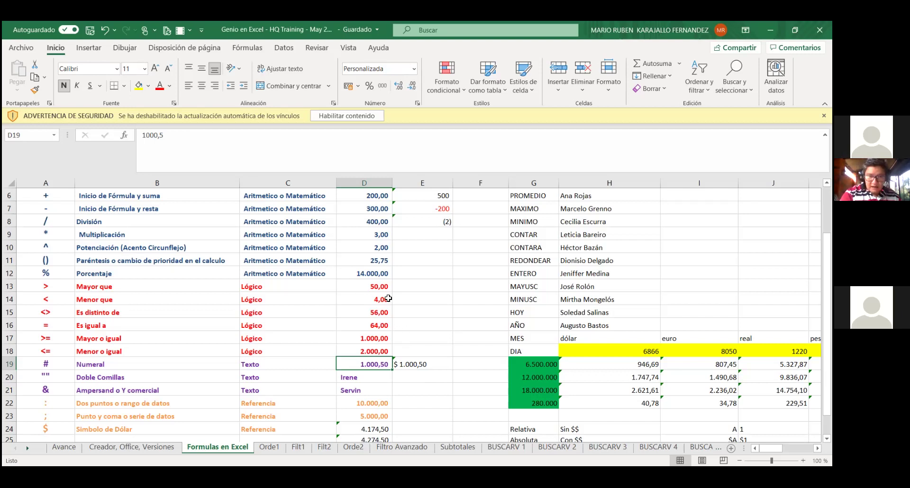
# Select D13:D18 to see the logical operators' status-bar sum of 3.174,00.
pyautogui.moveTo(382, 287); pyautogui.dragTo(382, 351)
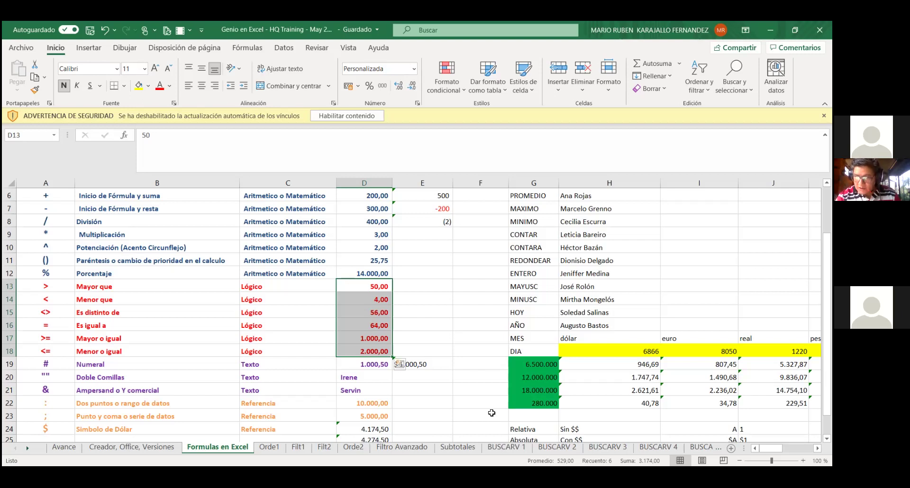
pyautogui.press('Escape')
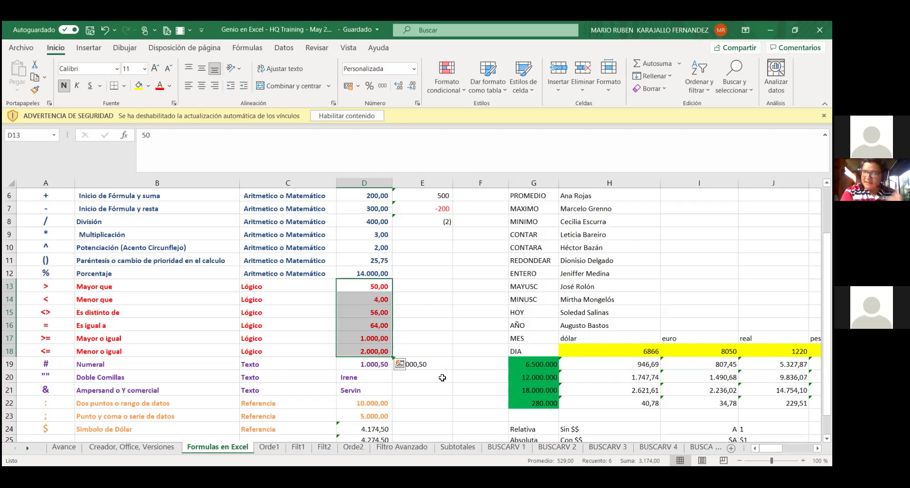
# Select D19:E19 to show a status-bar count of 2 and sum of 1.000,50.
pyautogui.click(375, 366)
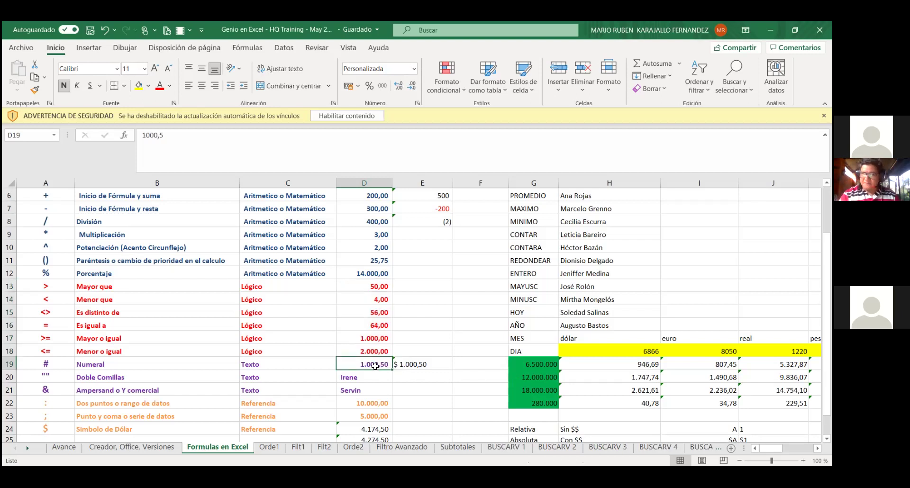
pyautogui.moveTo(375, 366); pyautogui.dragTo(412, 364)
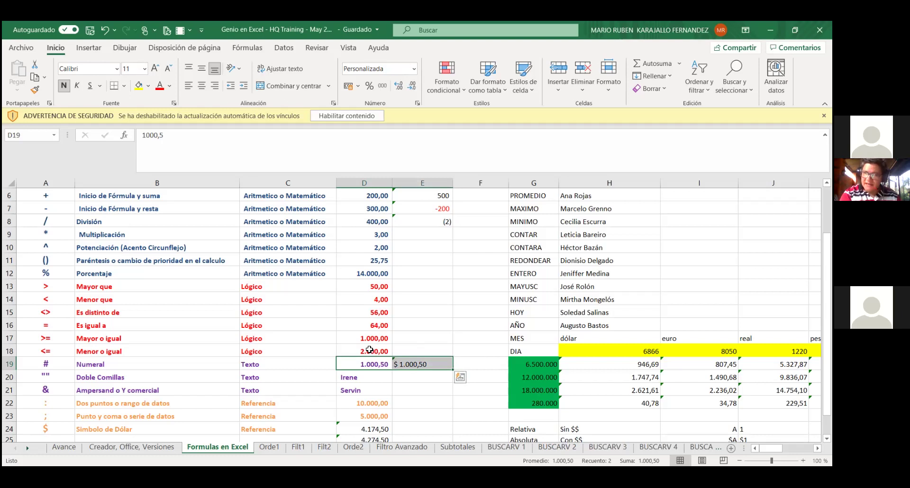
# Select D18:E19 for status-bar count 3, average 1.500,25 and sum 3.000,50.
pyautogui.click(370, 349)
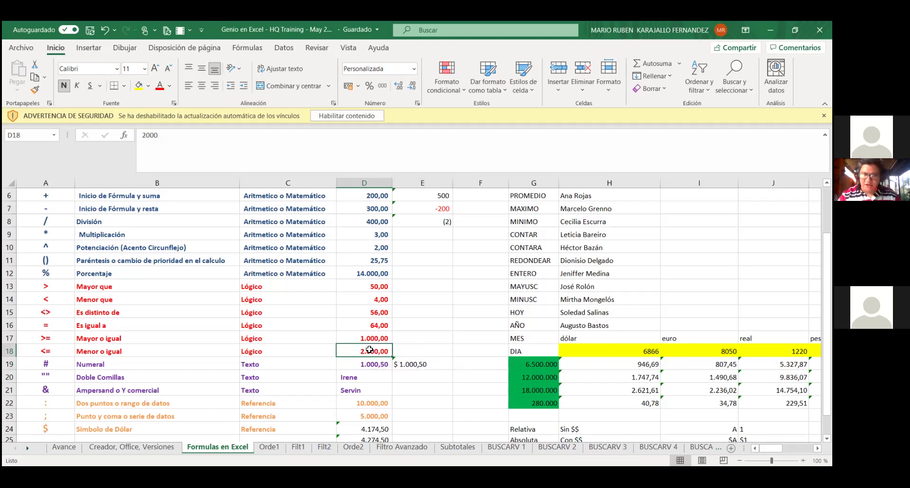
pyautogui.moveTo(370, 350); pyautogui.dragTo(419, 365)
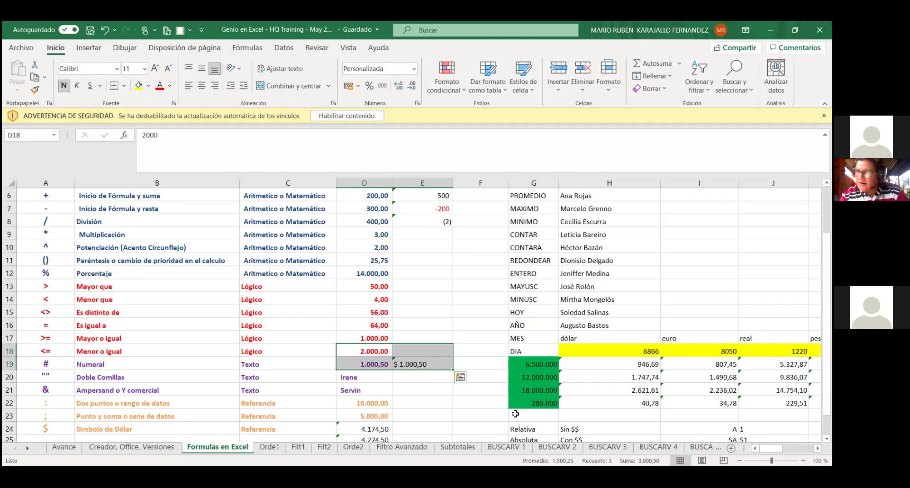
pyautogui.press('Escape')
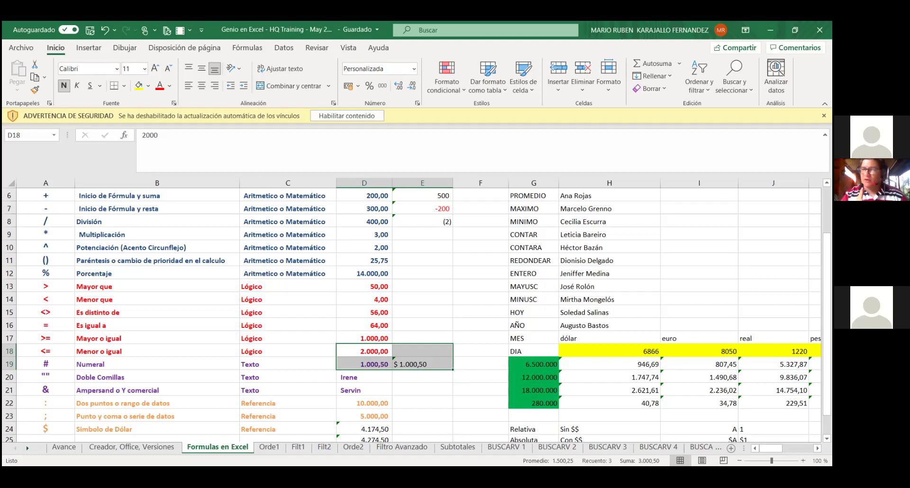